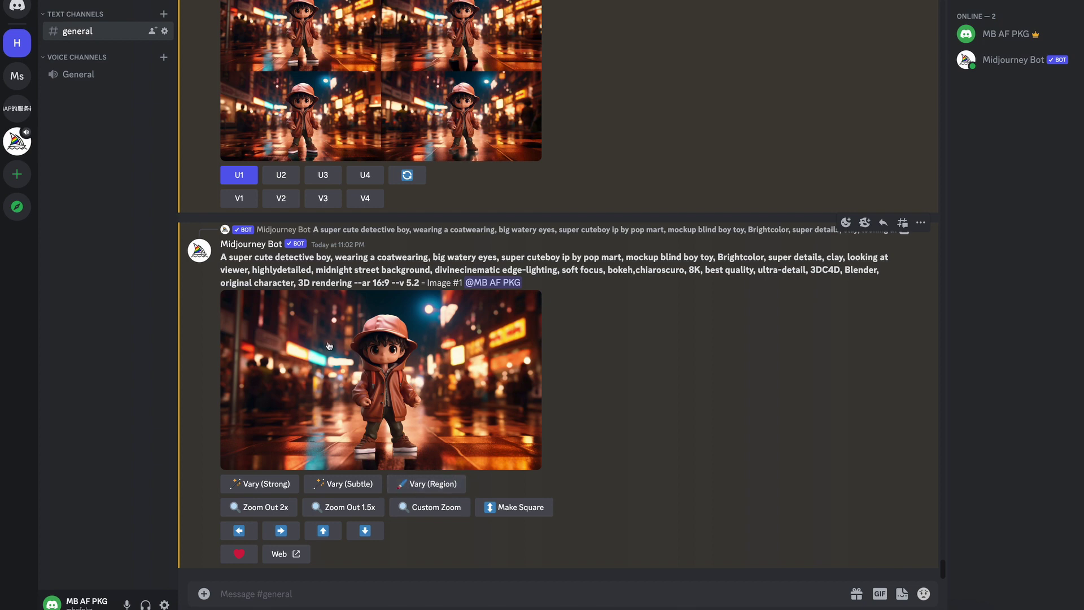
# - Run Vary (Region) with a lasso outline traced around the entire detective boy, and submit
pyautogui.click(428, 484)
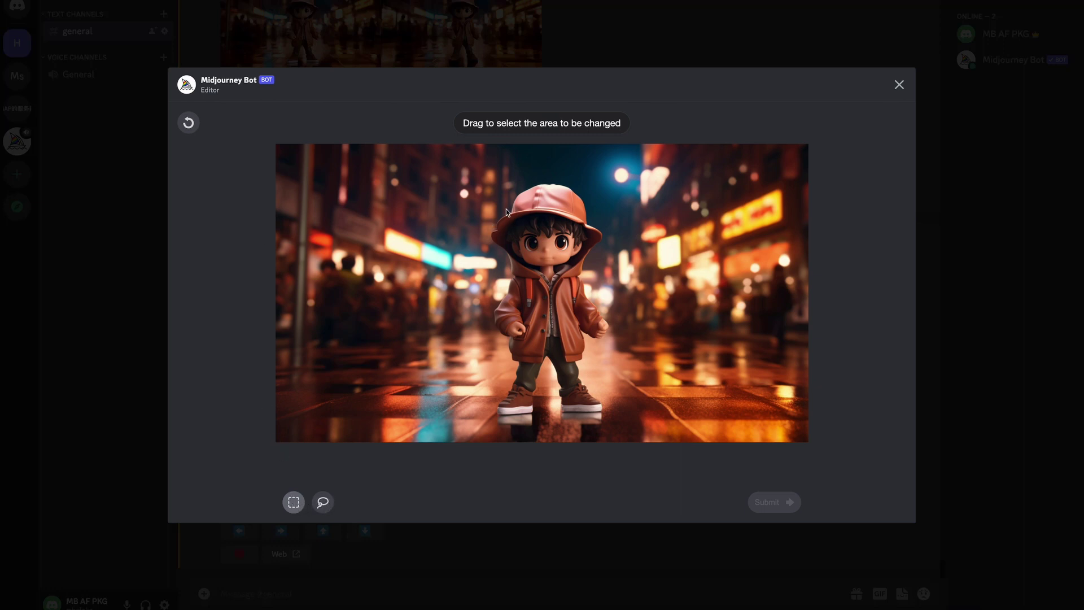
pyautogui.moveTo(496, 210); pyautogui.dragTo(593, 293)
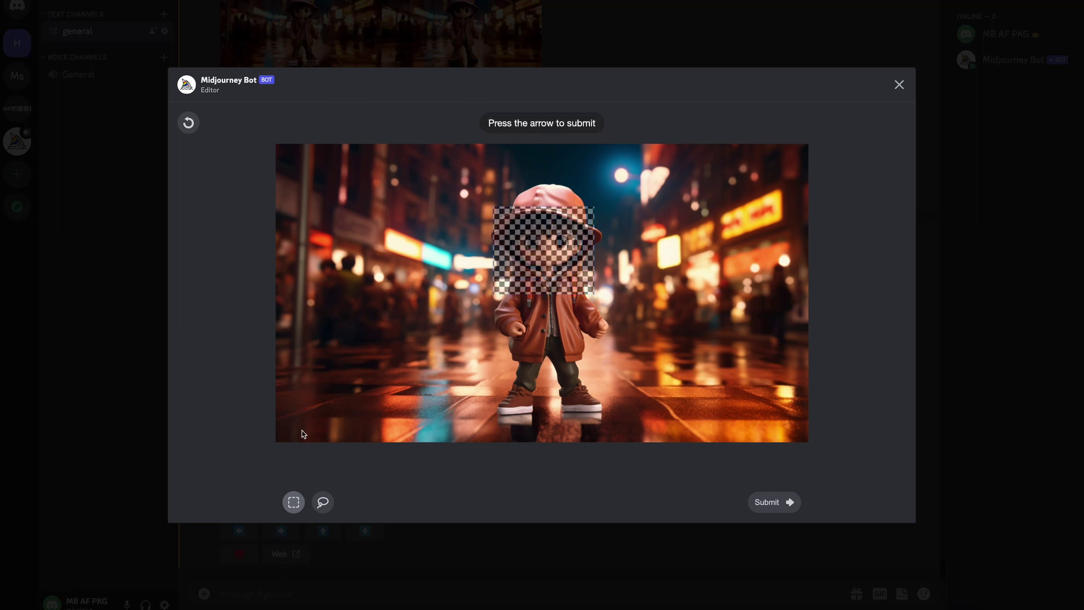
pyautogui.click(189, 123)
pyautogui.click(322, 501)
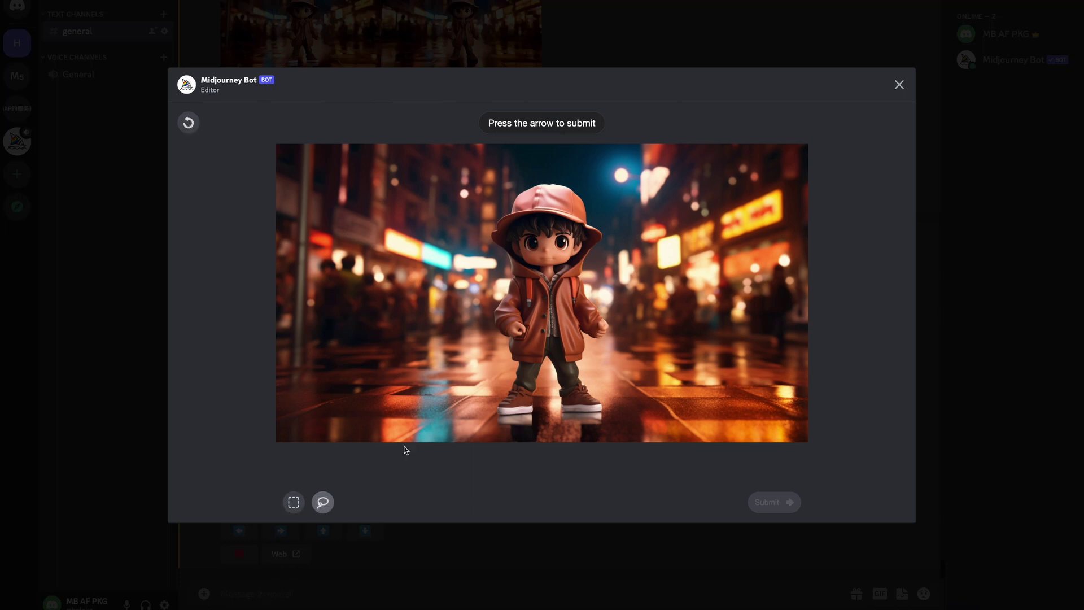
pyautogui.moveTo(513, 232); pyautogui.dragTo(563, 273)
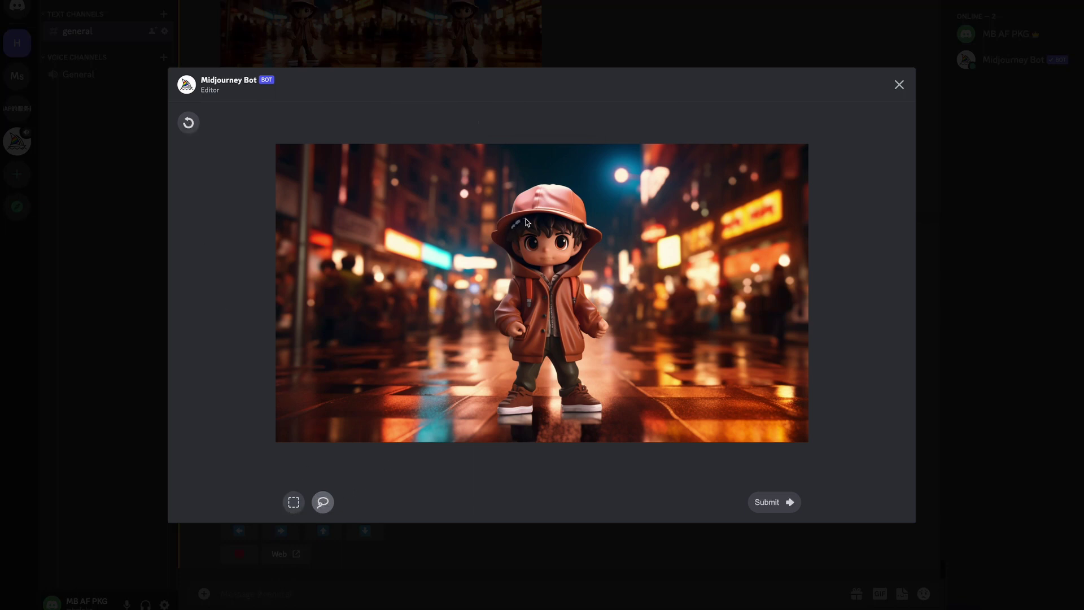
pyautogui.moveTo(543, 184); pyautogui.dragTo(535, 383)
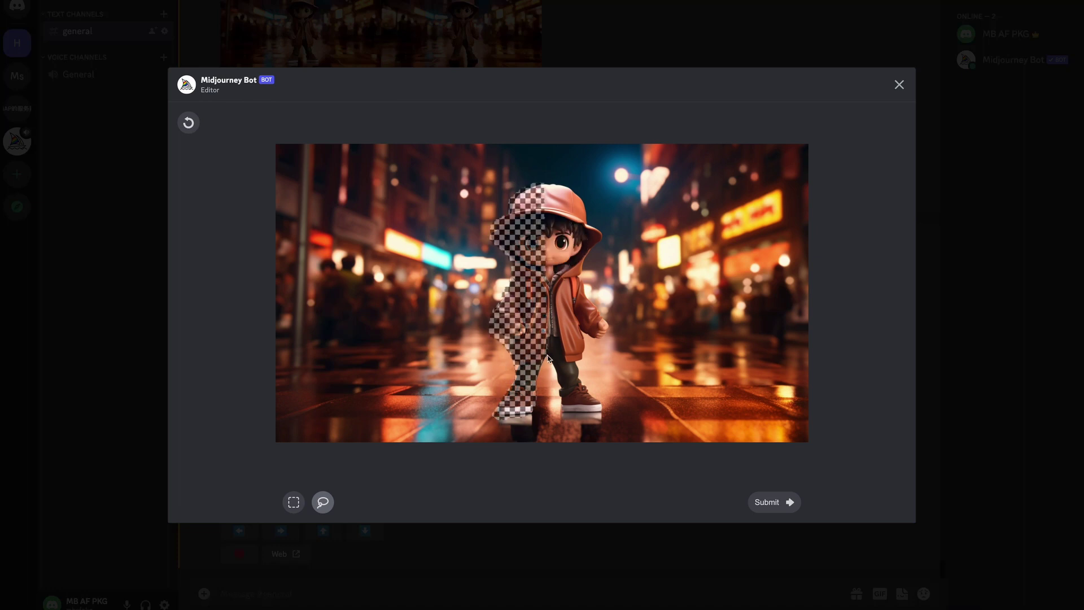
pyautogui.moveTo(535, 383)
pyautogui.mouseDown()
pyautogui.moveTo(600, 417)
pyautogui.moveTo(597, 232)
pyautogui.moveTo(543, 188)
pyautogui.mouseUp()
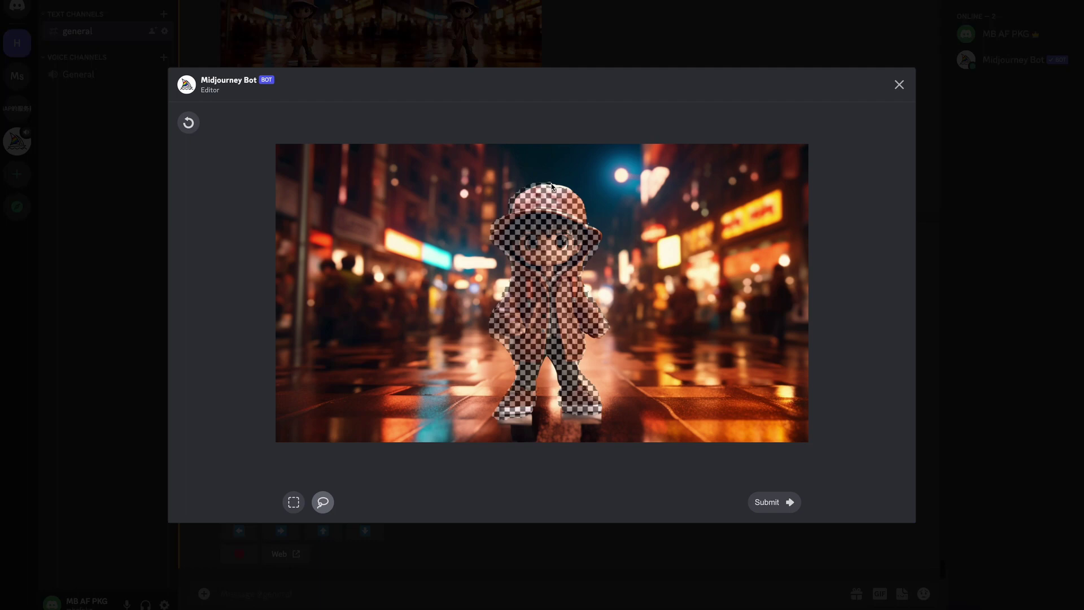
pyautogui.moveTo(552, 187); pyautogui.dragTo(543, 186)
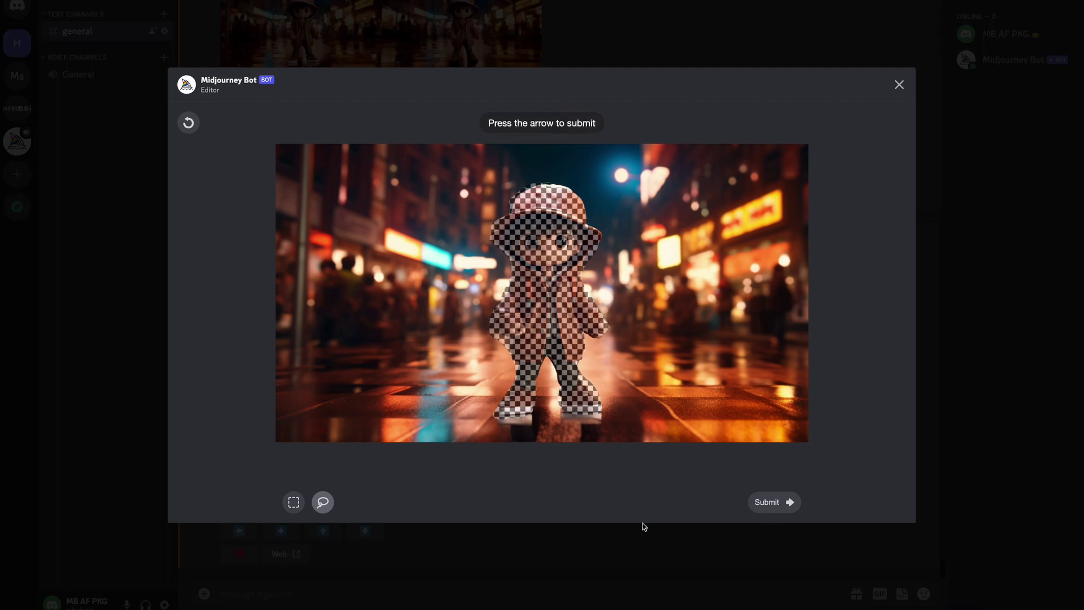
pyautogui.click(779, 503)
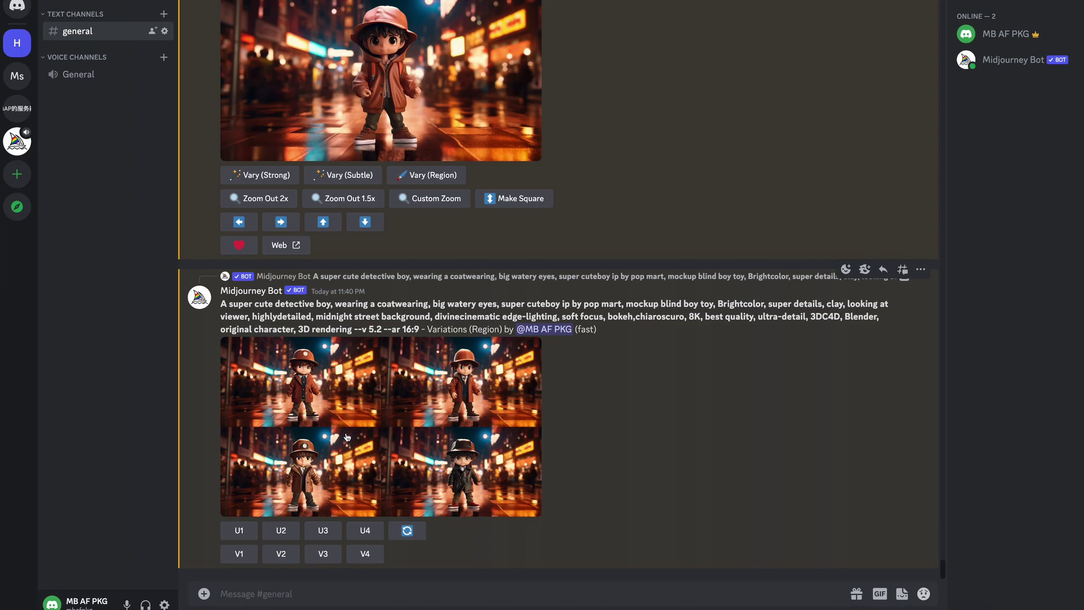
# - Review the four coat-and-hat region variations enlarged, then request Vary (Strong) on the upscaled boy
pyautogui.click(346, 437)
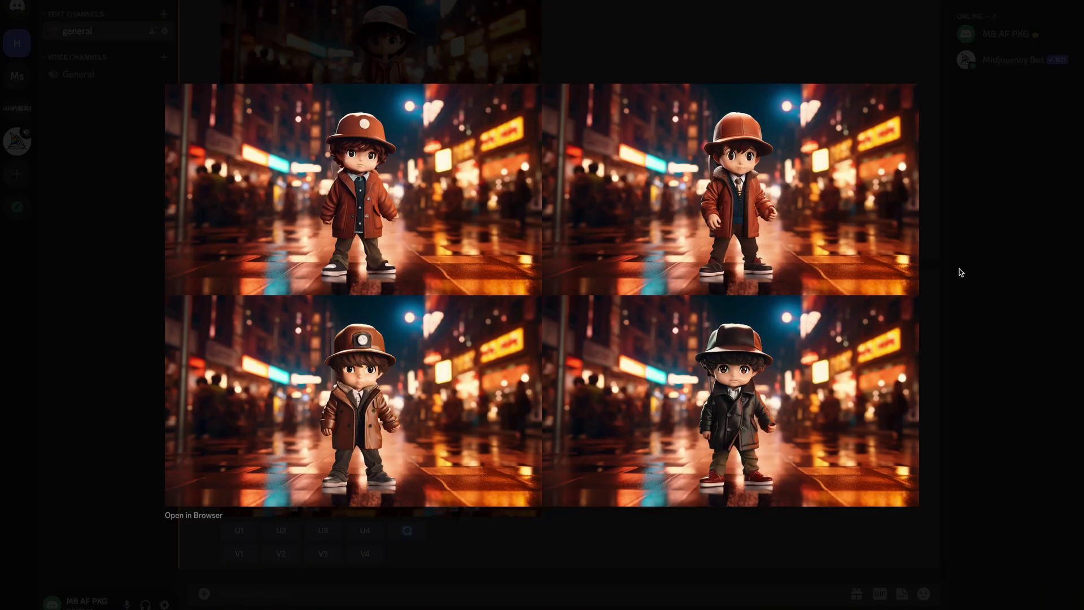
pyautogui.click(961, 273)
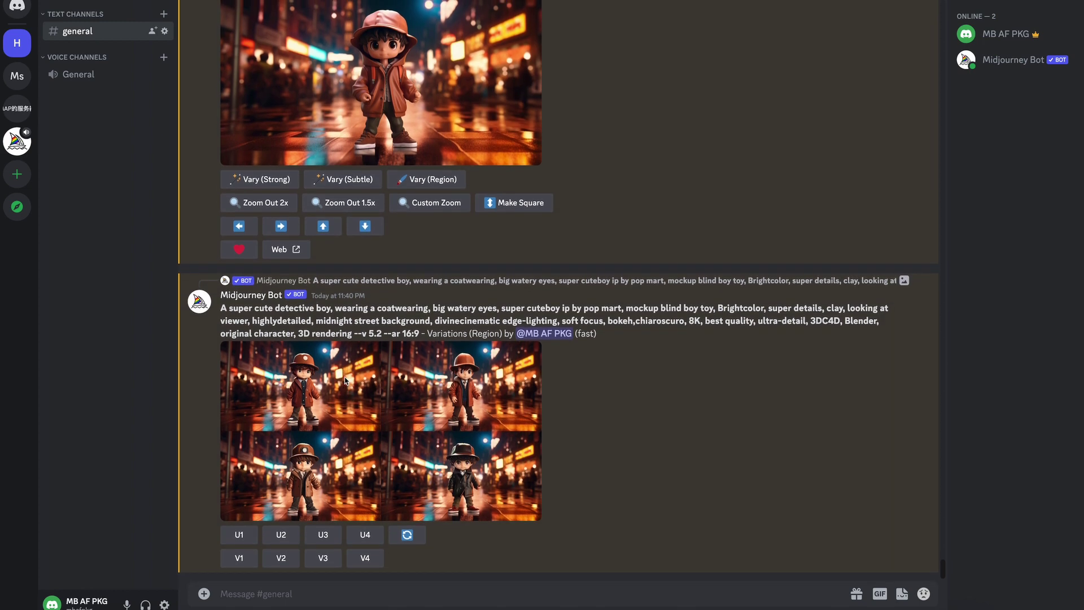
pyautogui.scroll(1, 345, 380)
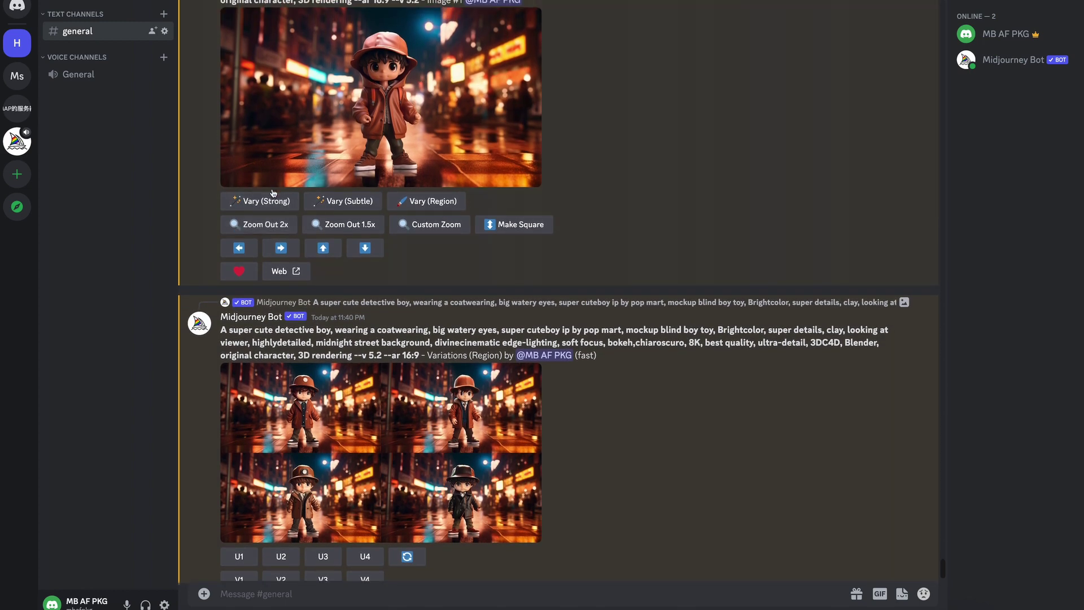
pyautogui.click(269, 203)
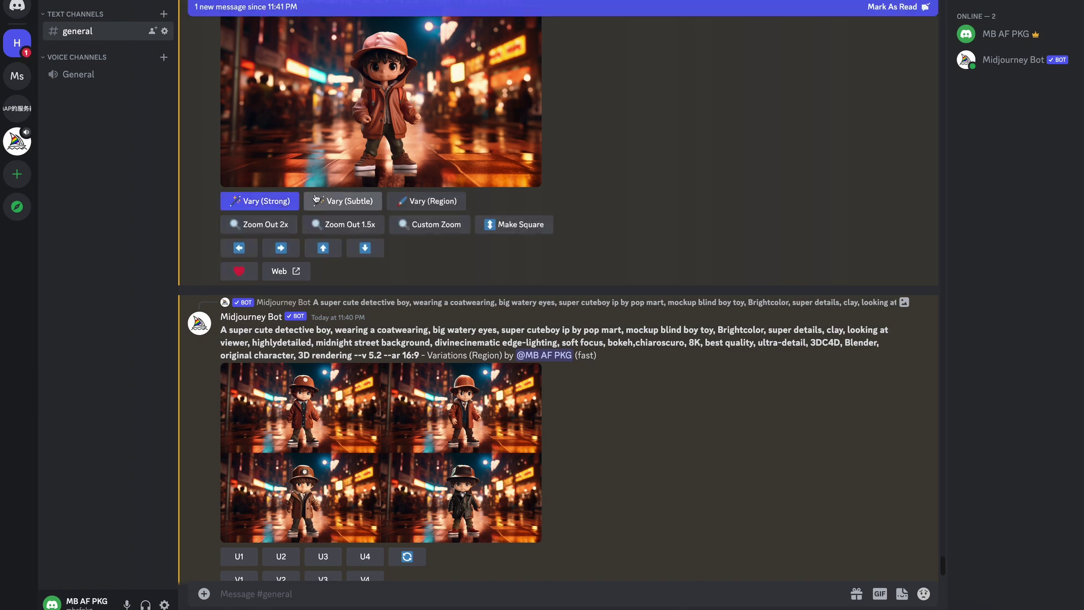
# - Inspect the four strong variations of the clay detective boy in the enlarged viewer
pyautogui.scroll(4, 362, 150)
pyautogui.moveTo(361, 340)
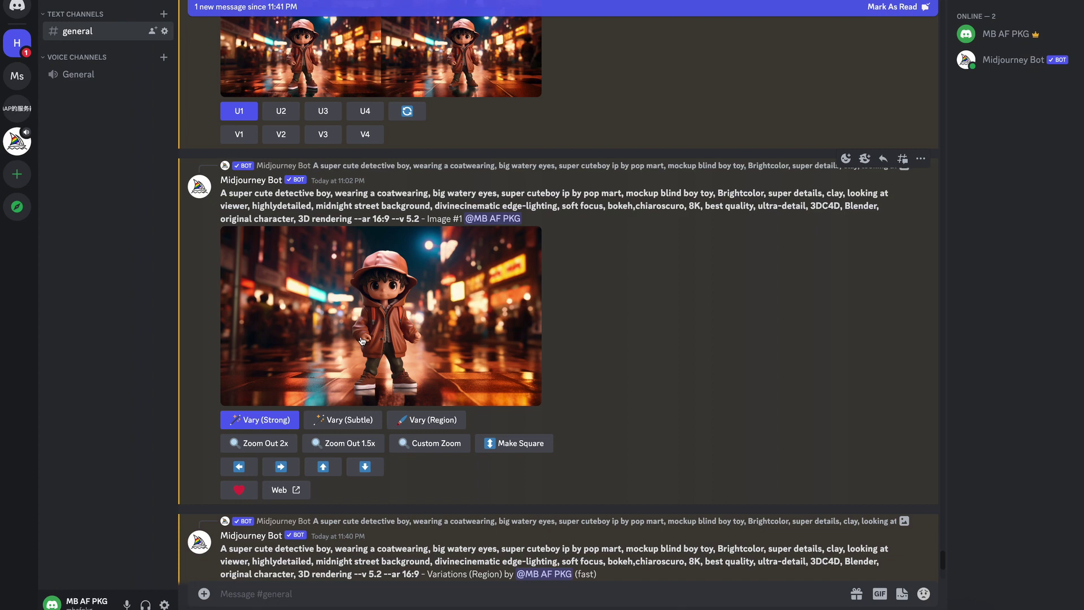
pyautogui.scroll(-5, 362, 340)
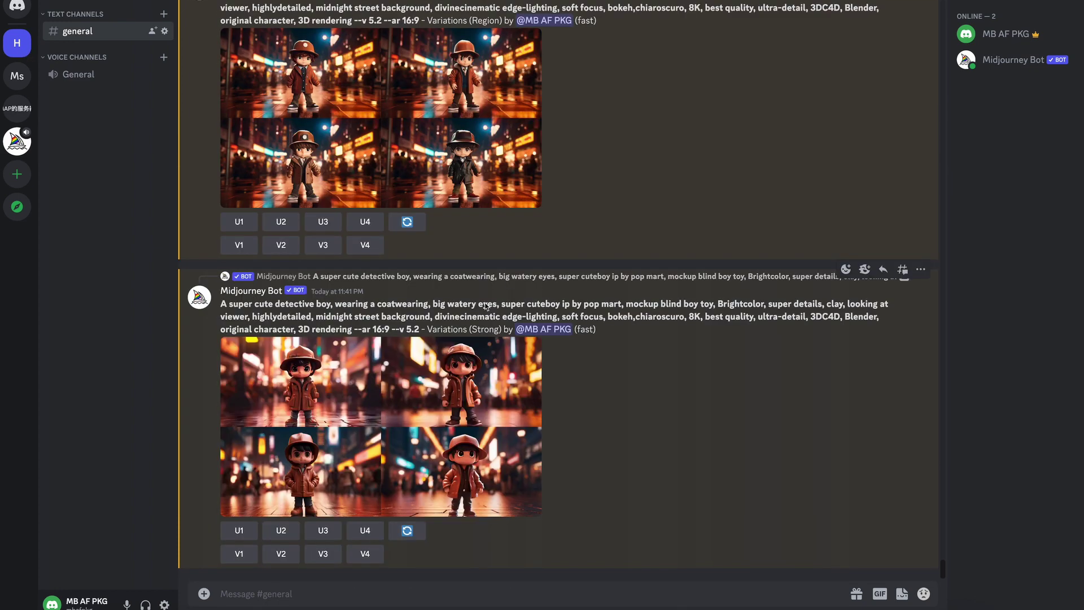
pyautogui.click(391, 422)
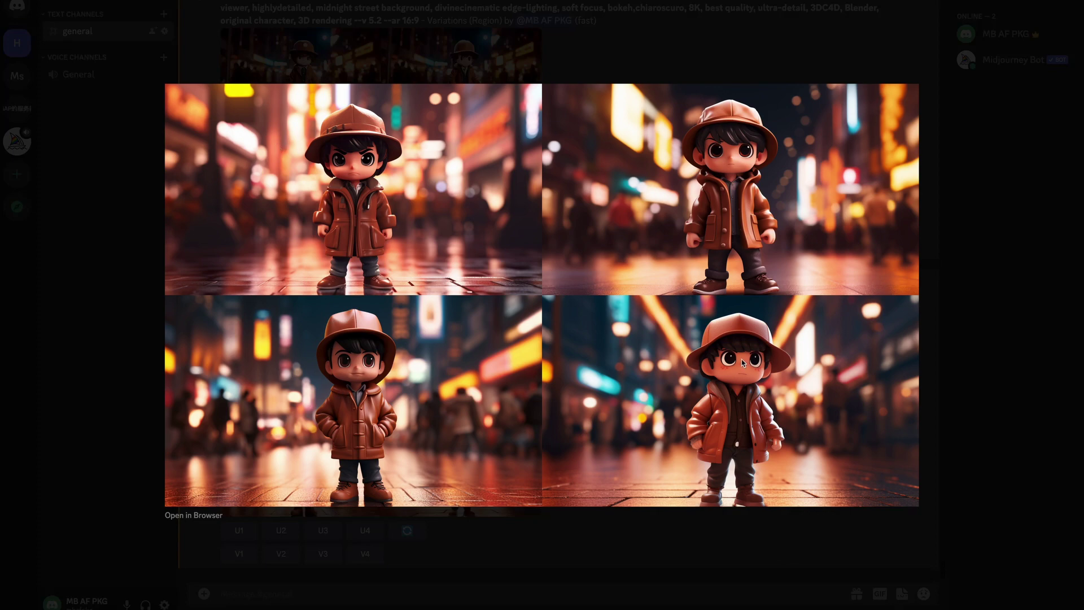
pyautogui.click(953, 307)
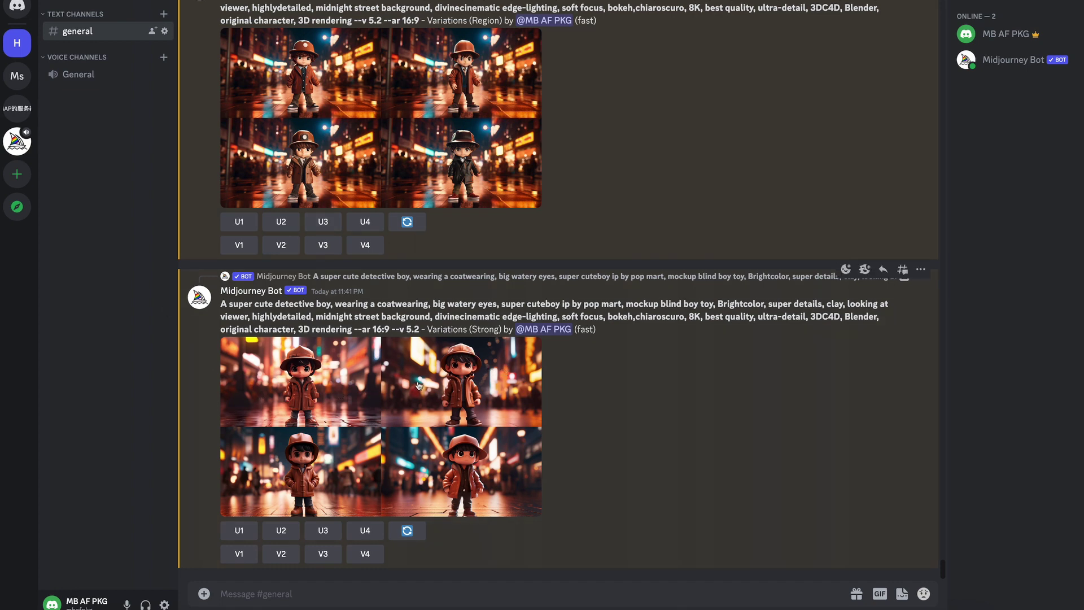
pyautogui.scroll(1, 409, 403)
pyautogui.scroll(3, 384, 367)
pyautogui.scroll(1, 356, 317)
pyautogui.scroll(2, 329, 267)
pyautogui.click(345, 266)
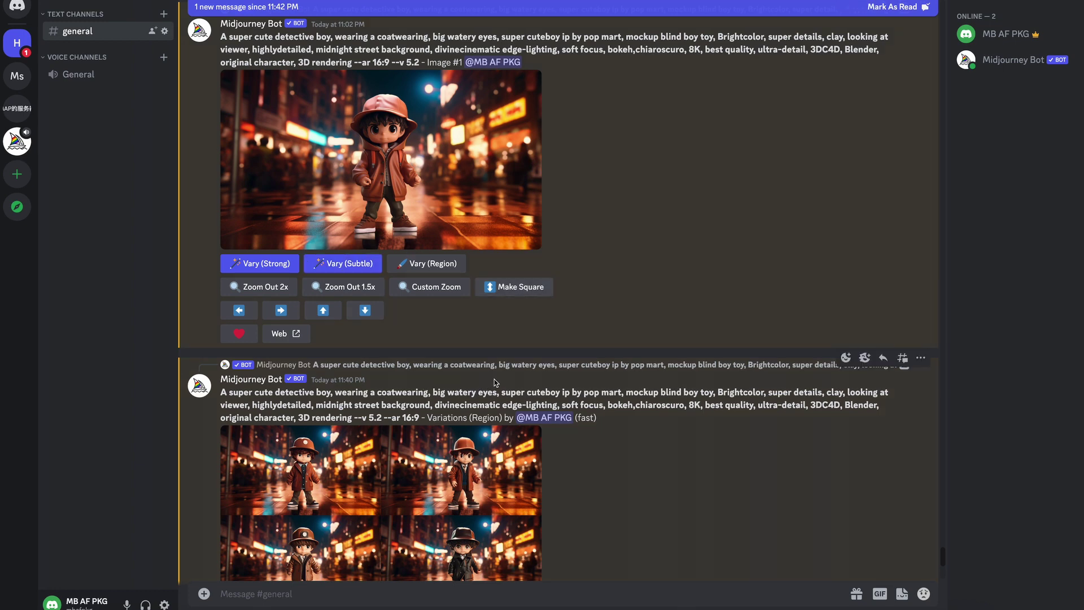
pyautogui.scroll(-10, 495, 383)
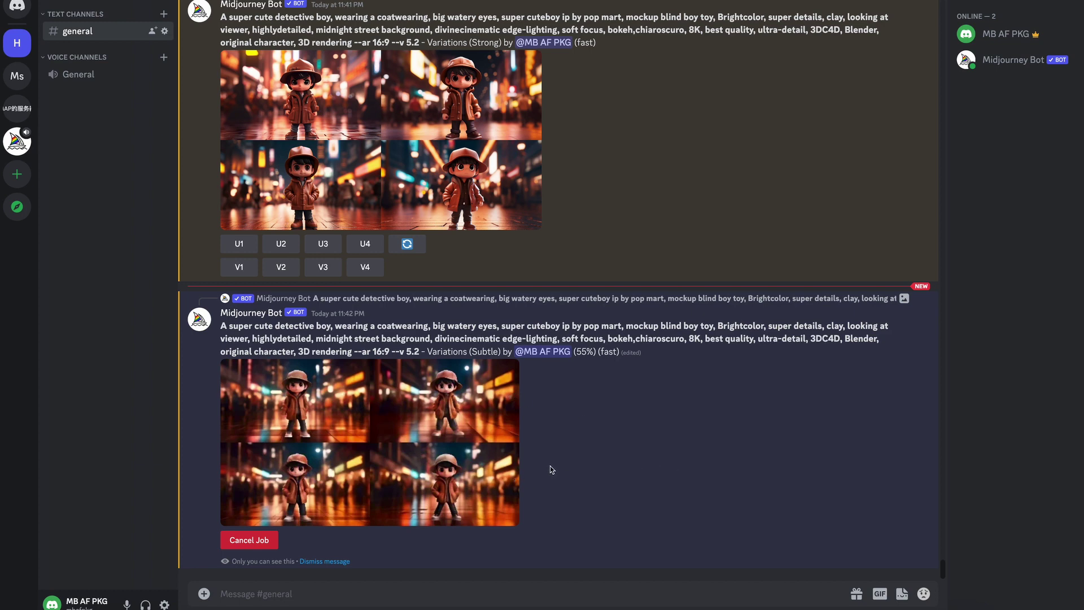
pyautogui.click(383, 444)
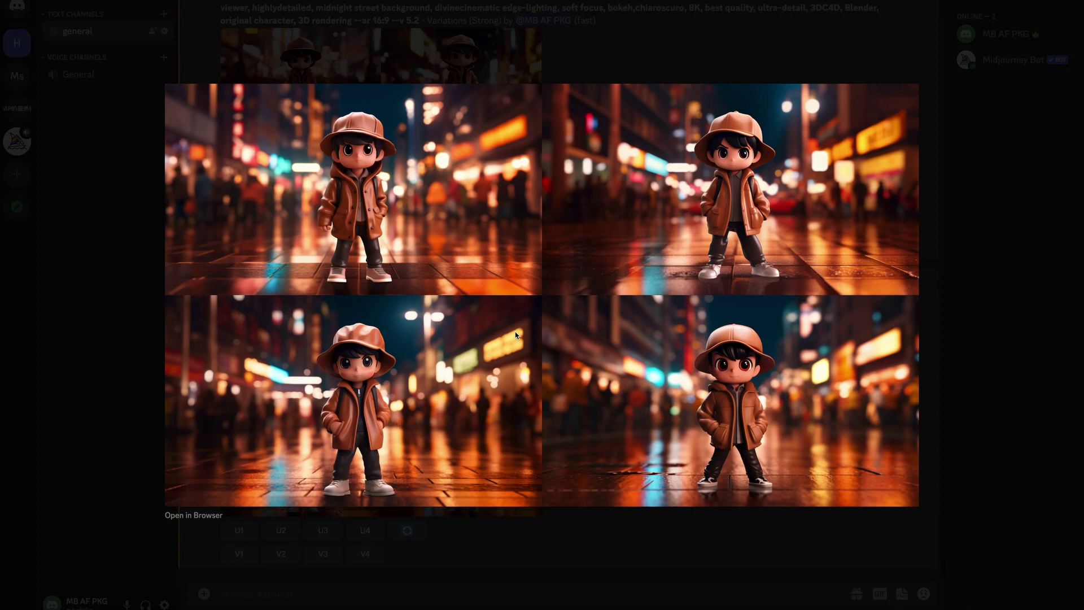
pyautogui.click(978, 349)
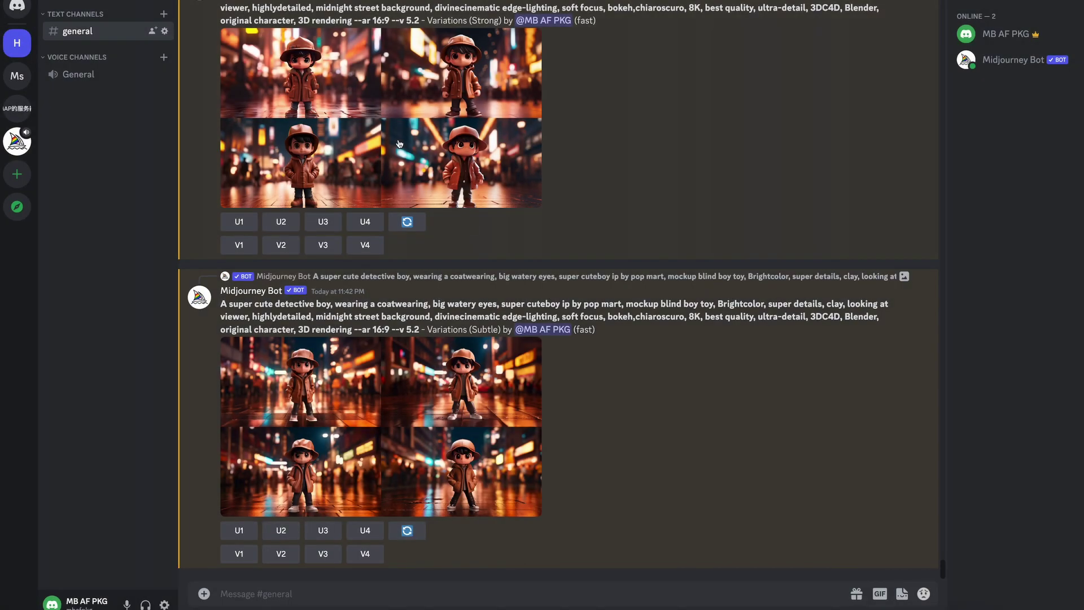
pyautogui.click(383, 126)
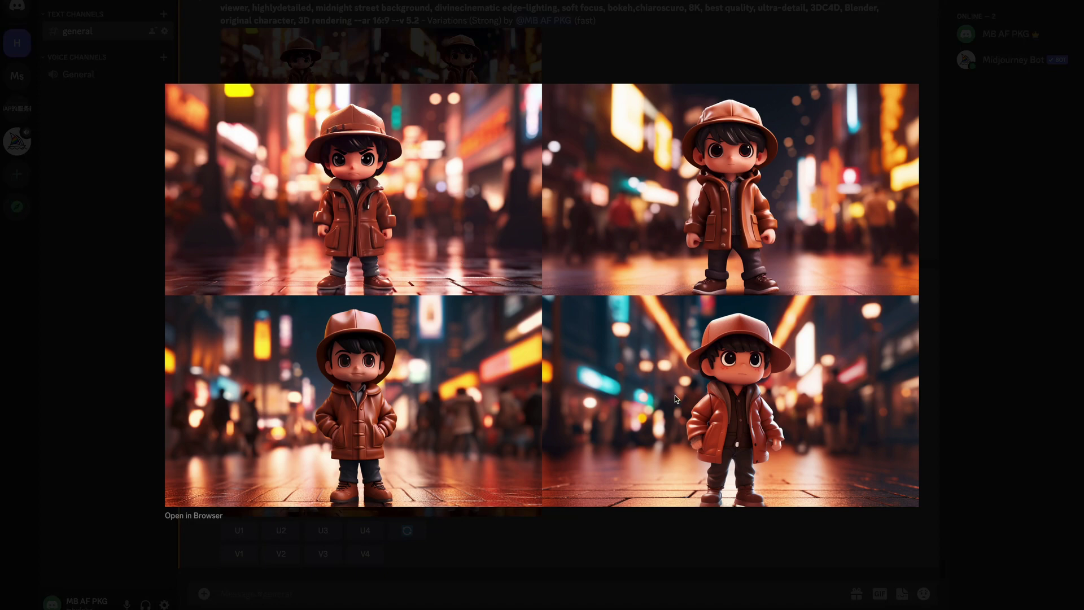
pyautogui.click(982, 272)
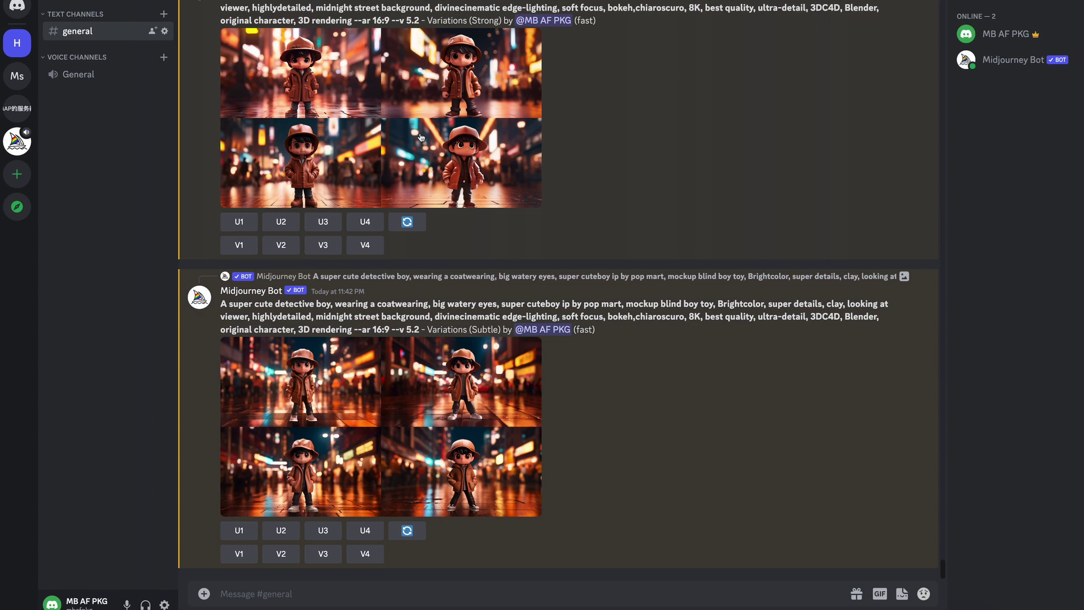
pyautogui.scroll(2, 420, 137)
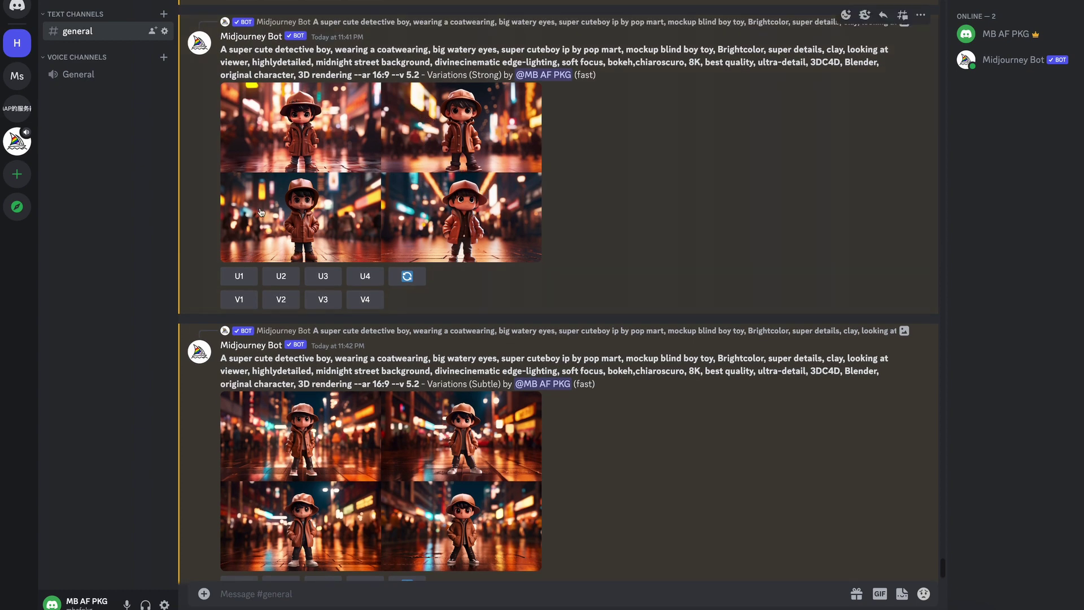
pyautogui.scroll(2, 411, 257)
pyautogui.scroll(2, 412, 257)
pyautogui.scroll(2, 411, 256)
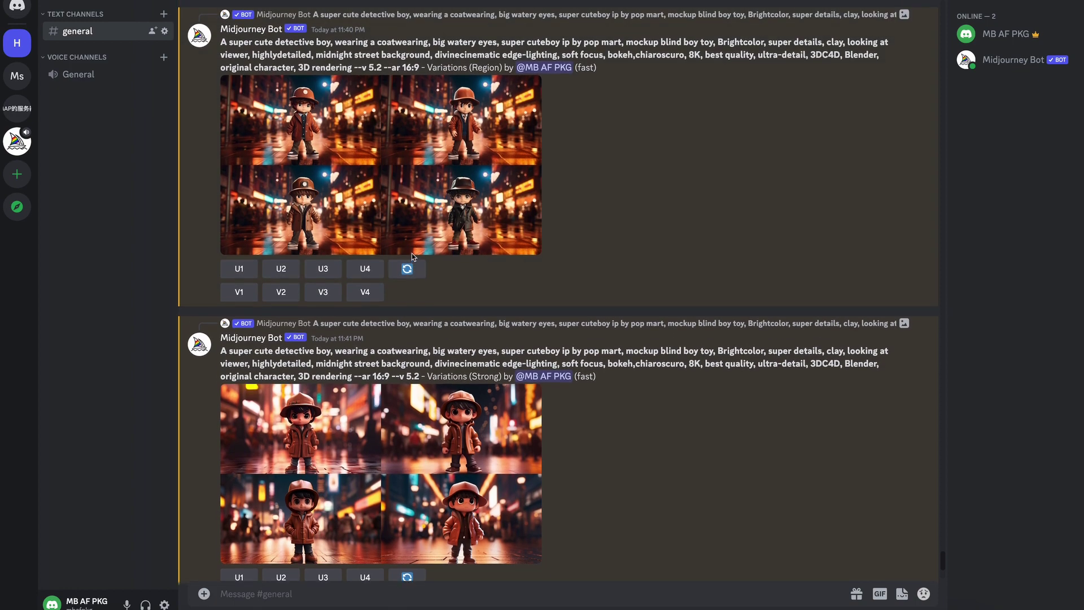
pyautogui.scroll(1, 411, 255)
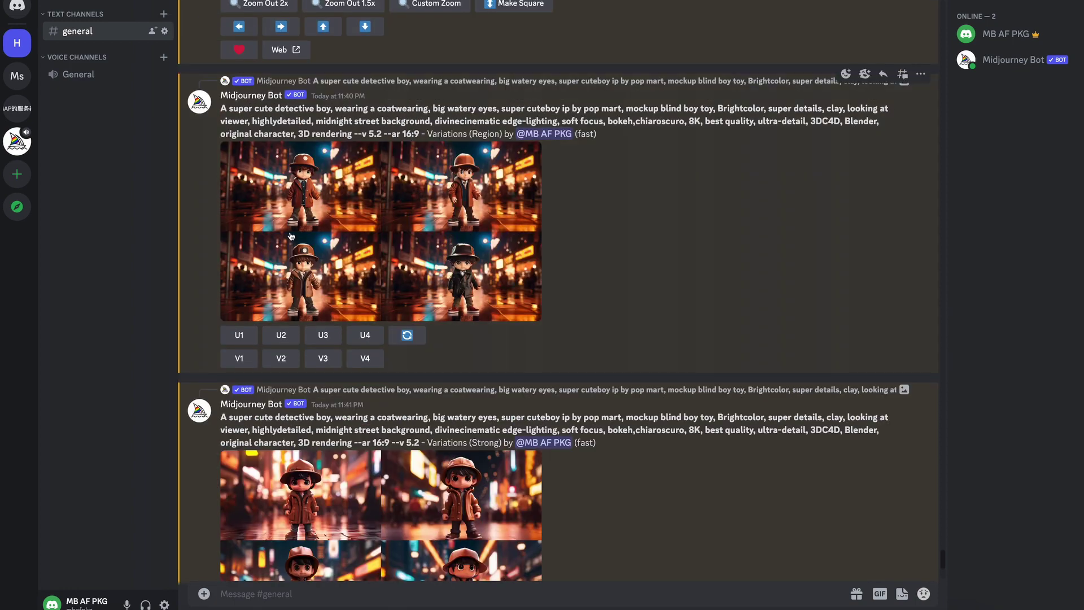
pyautogui.scroll(1, 462, 269)
pyautogui.scroll(4, 460, 268)
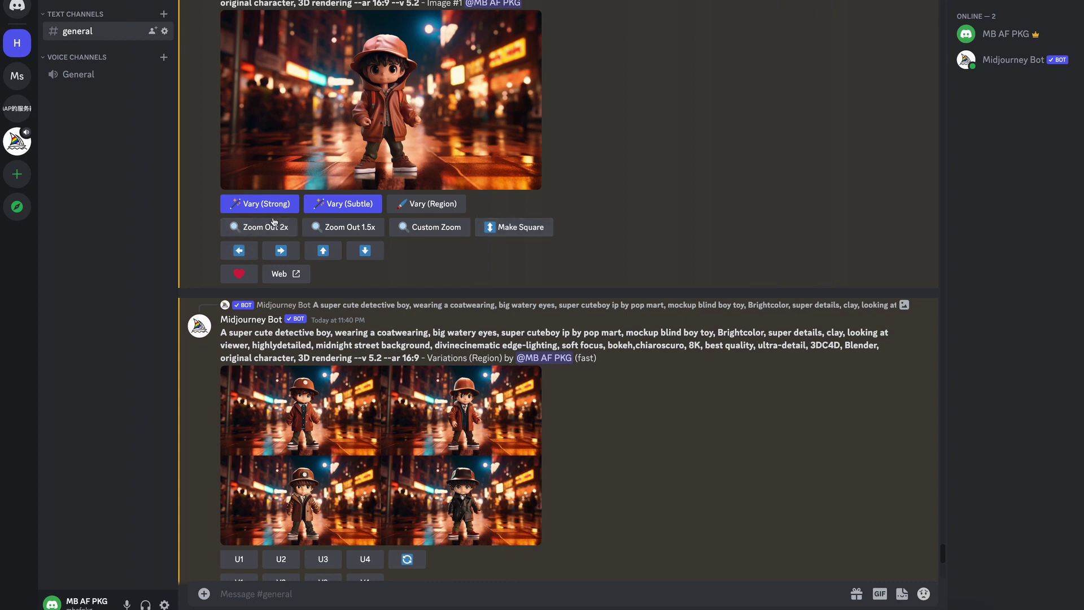
pyautogui.scroll(1, 274, 222)
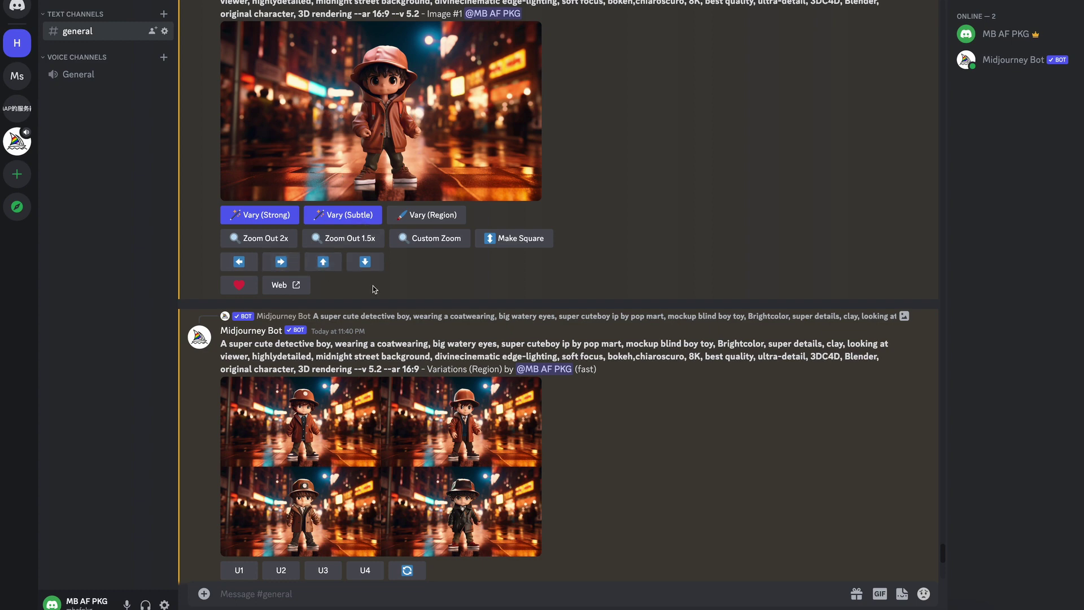
pyautogui.scroll(2, 387, 154)
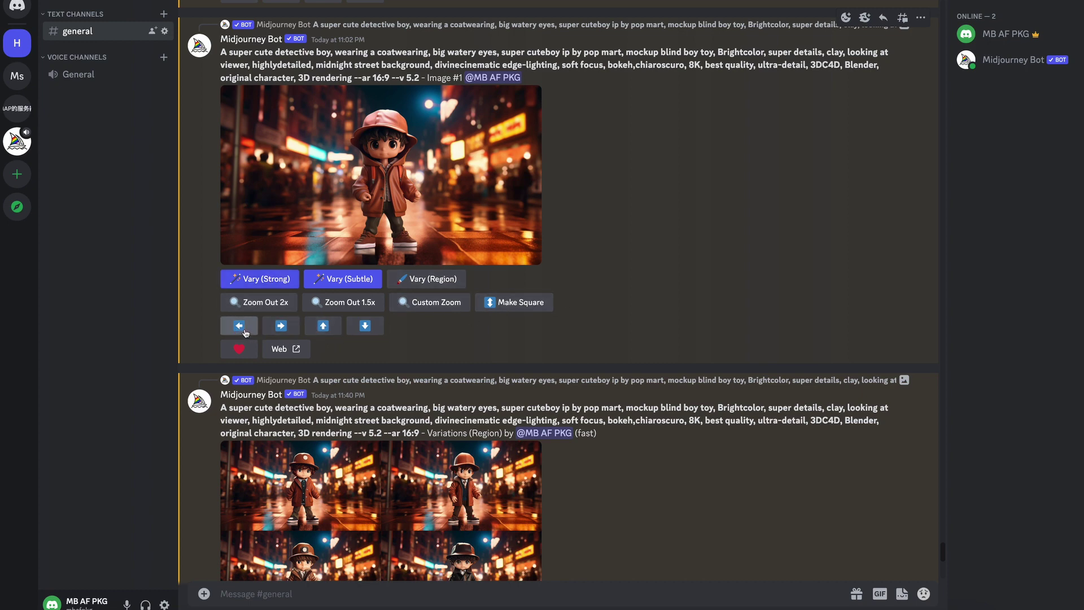
pyautogui.click(504, 307)
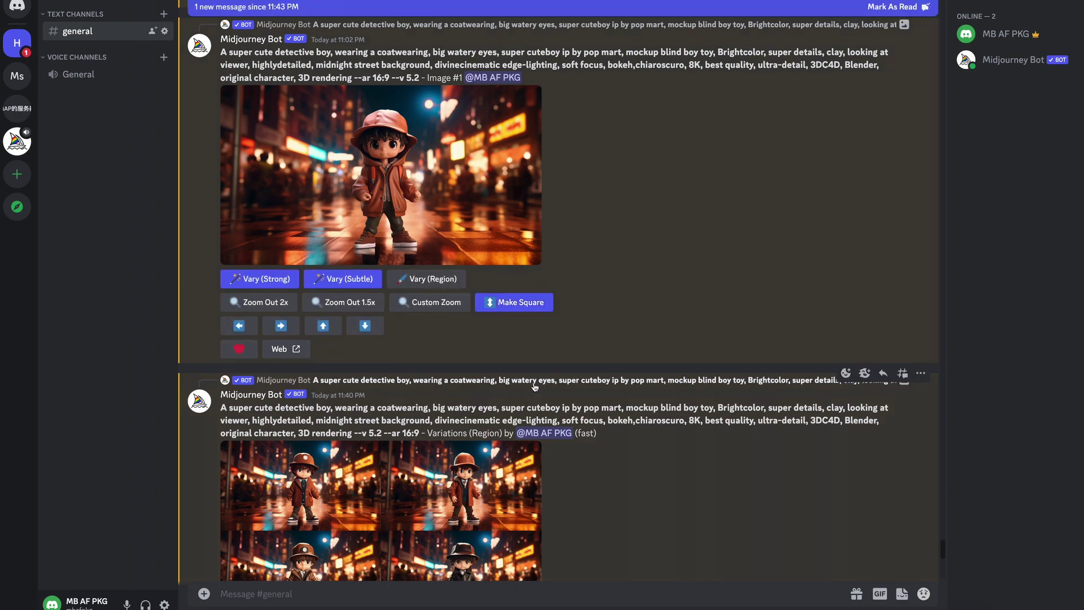
# - Preview the finished four-image square zoom-out grid of the boy on the midnight street
pyautogui.scroll(-5, 468, 375)
pyautogui.scroll(-5, 569, 392)
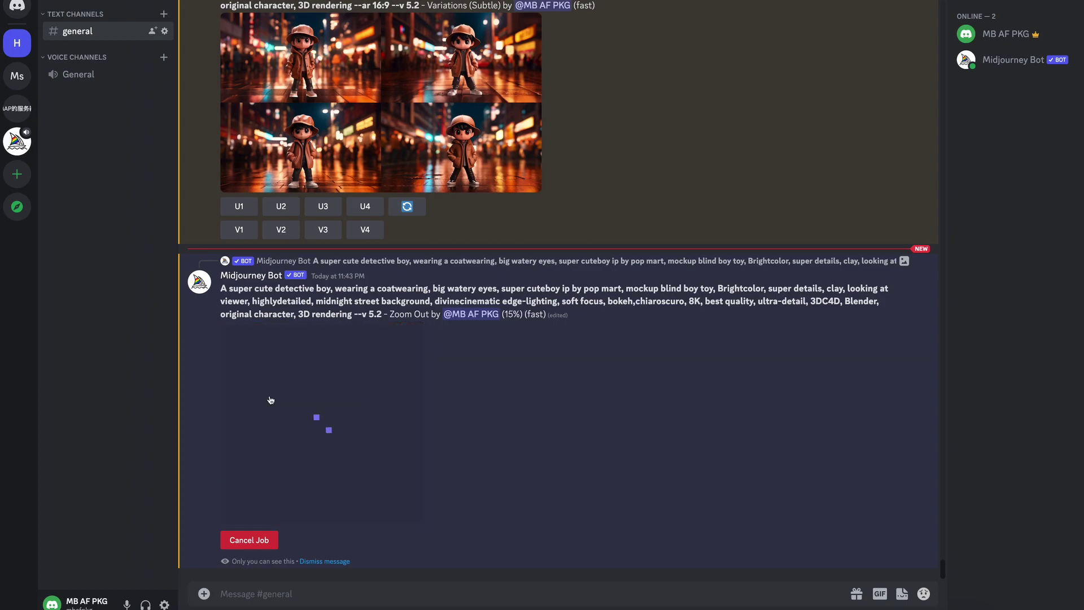
pyautogui.click(421, 477)
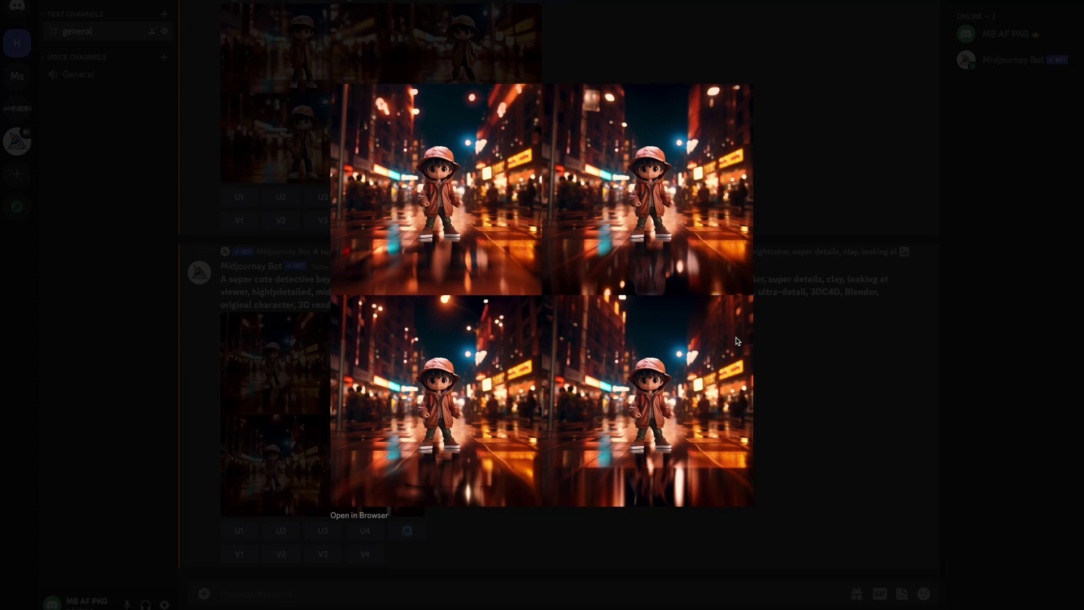
pyautogui.click(797, 370)
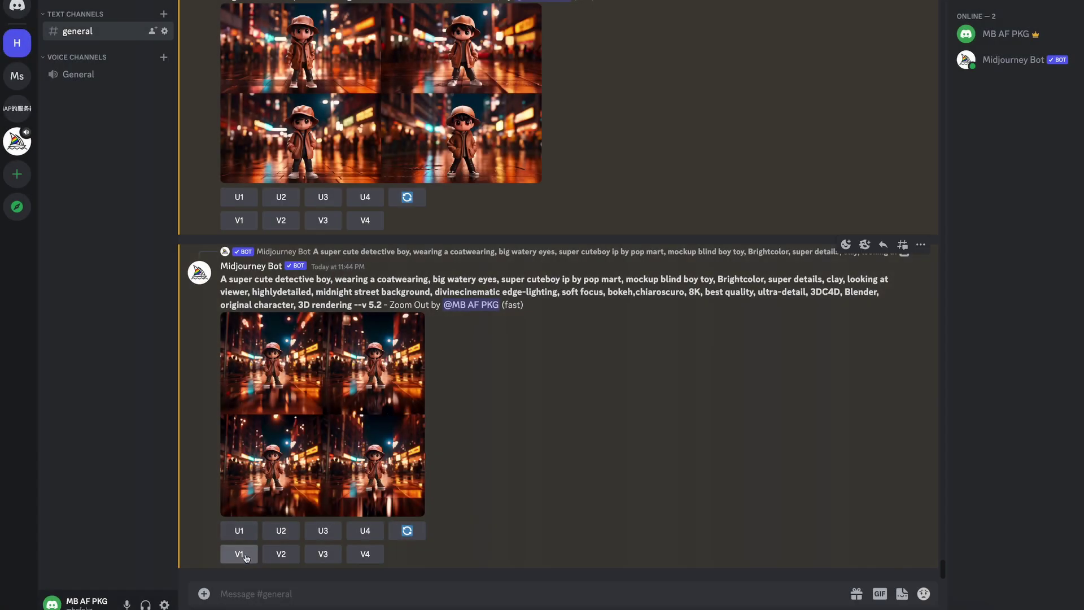
# - Upscale image 1 (U1) of the square grid and view the result enlarged
pyautogui.click(239, 530)
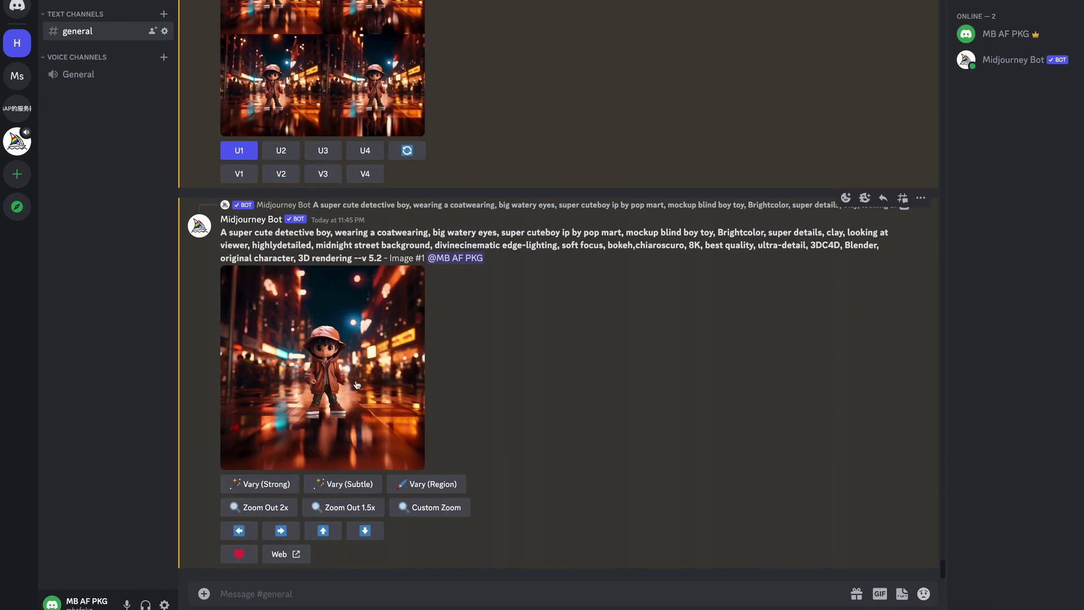
pyautogui.click(356, 385)
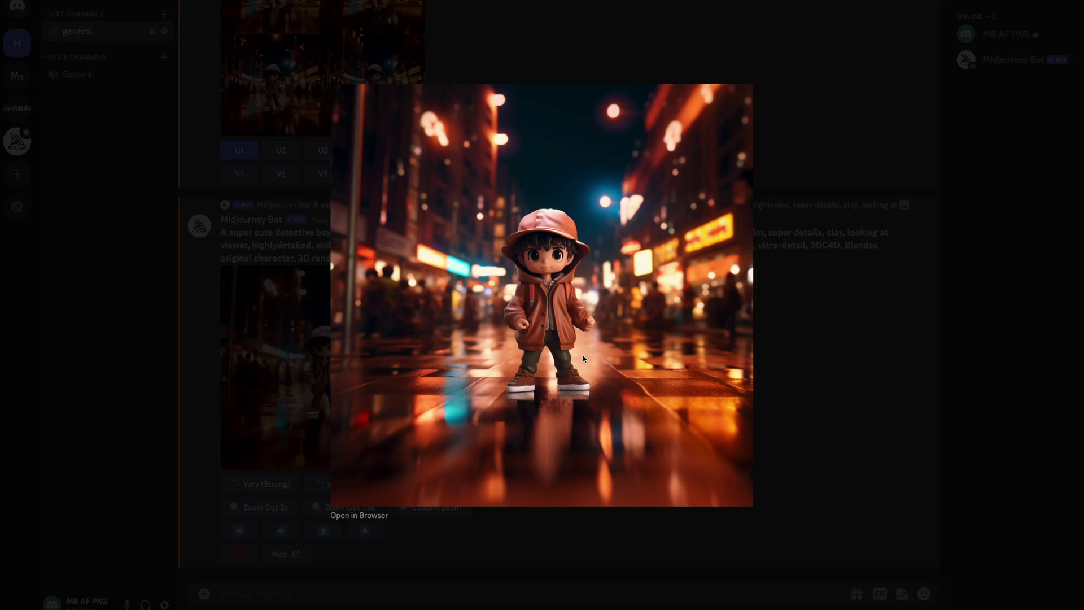
pyautogui.press('Escape')
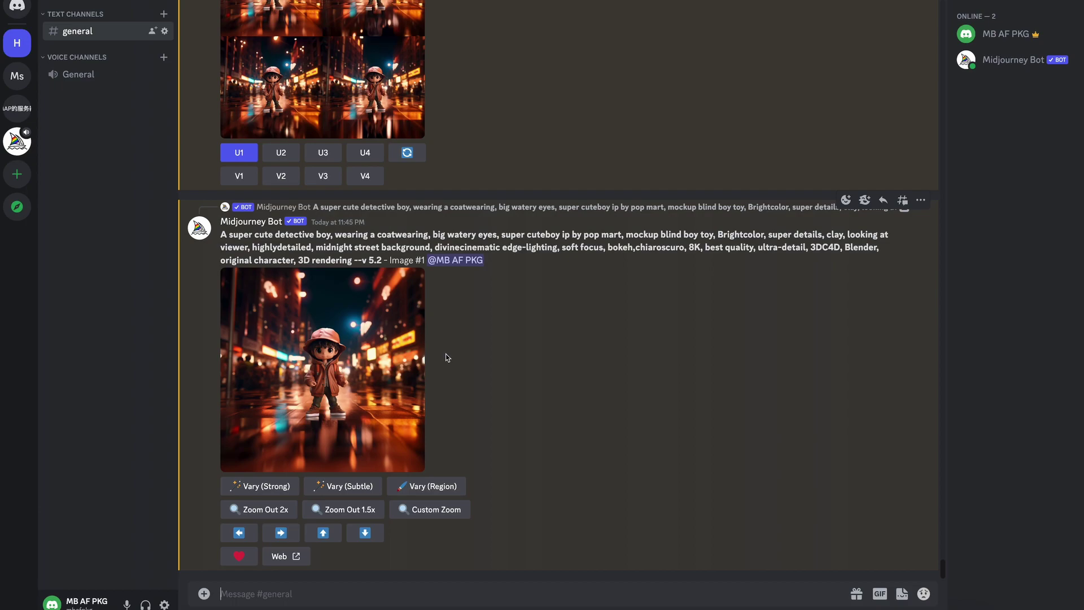
pyautogui.scroll(5, 524, 362)
pyautogui.scroll(5, 524, 363)
pyautogui.scroll(5, 524, 362)
pyautogui.scroll(5, 525, 362)
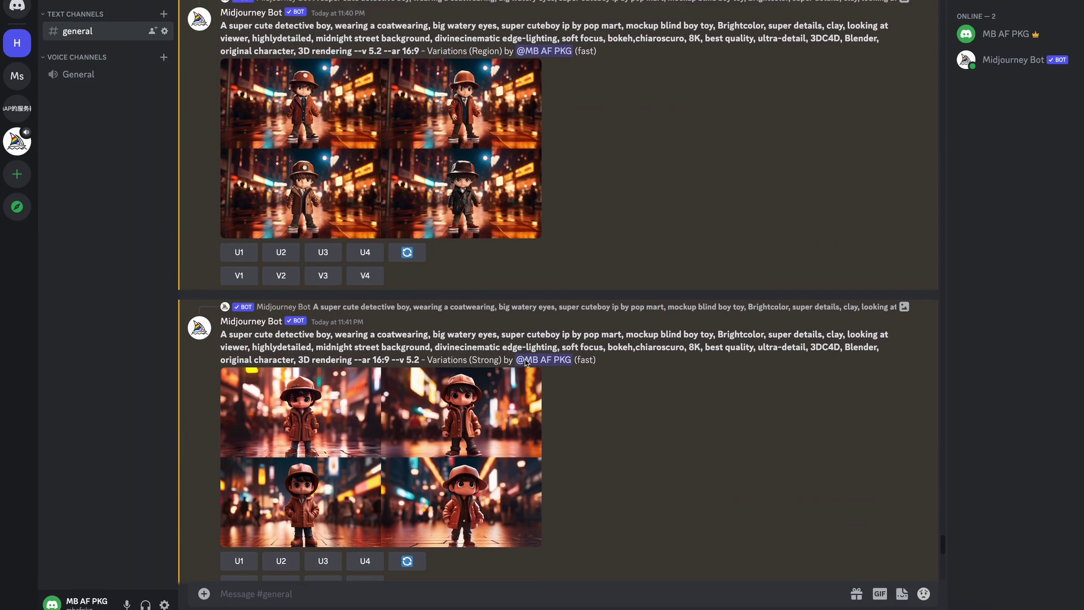
pyautogui.scroll(5, 525, 362)
pyautogui.scroll(2, 525, 363)
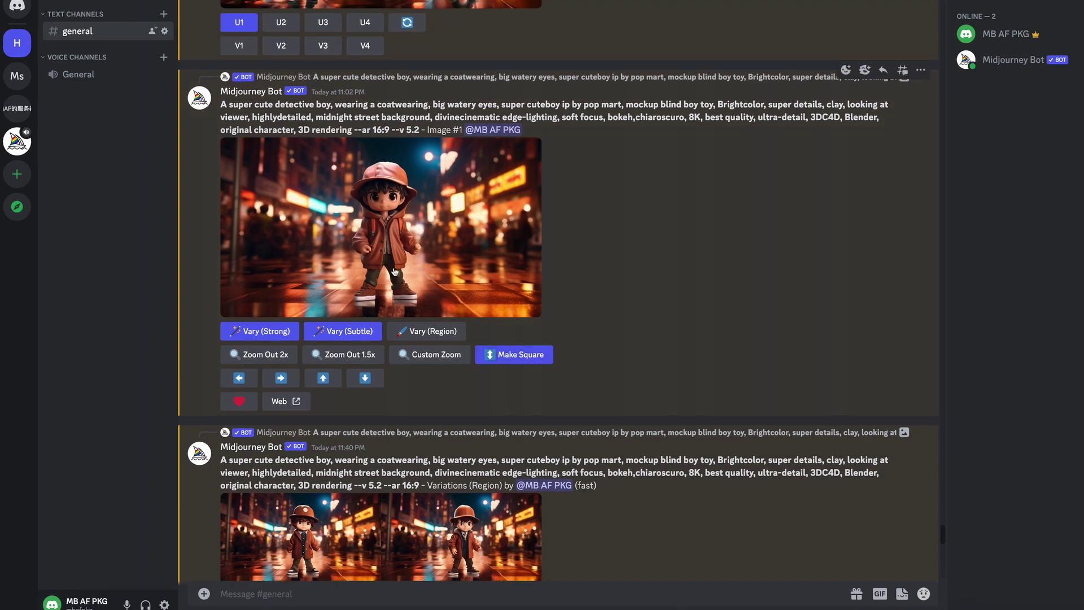